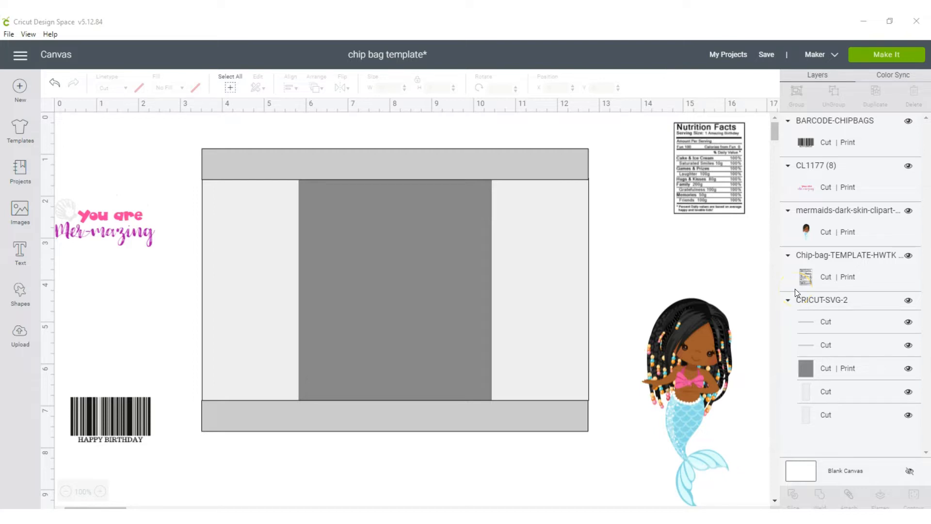
- Color the chip bag template's top strip bright blue, then switch its fill to Print with the teal gold-motif pattern
{"action": "left_click", "coordinate": [426, 249]}
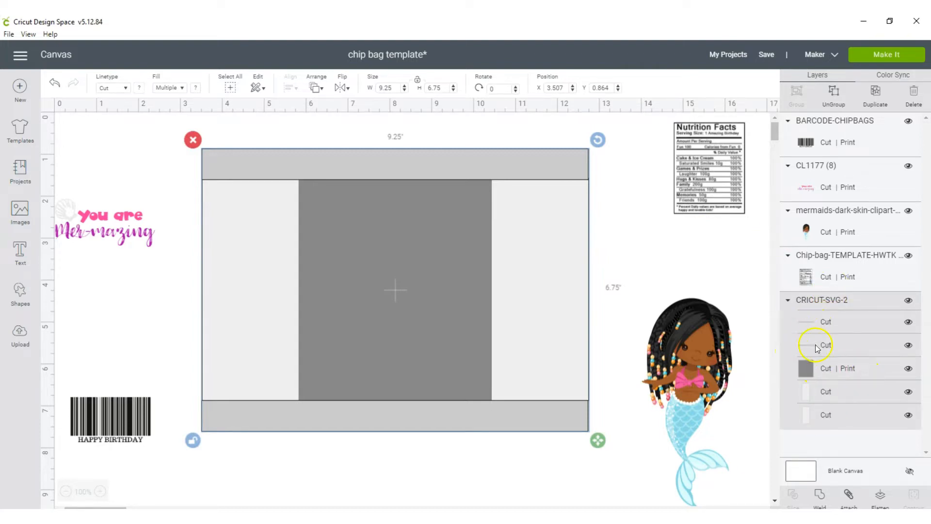
{"action": "left_click", "coordinate": [814, 327]}
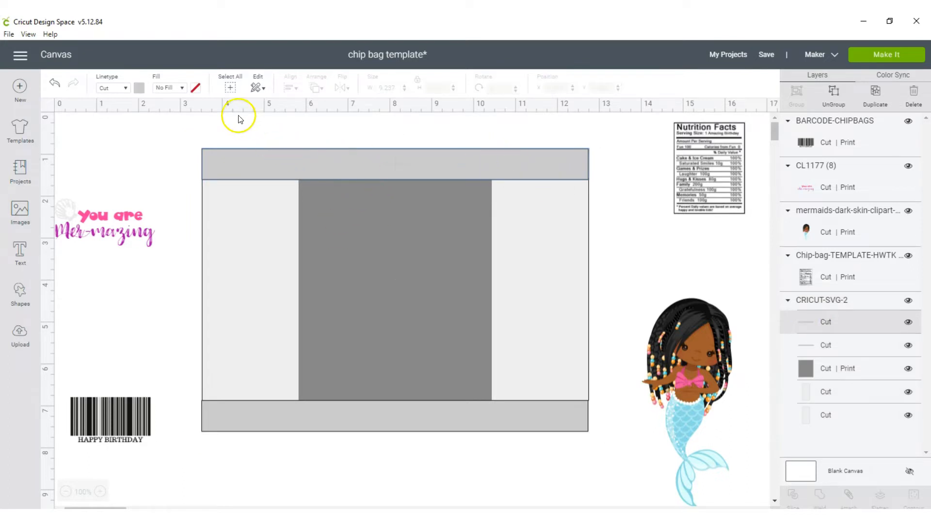
{"action": "left_click", "coordinate": [138, 88]}
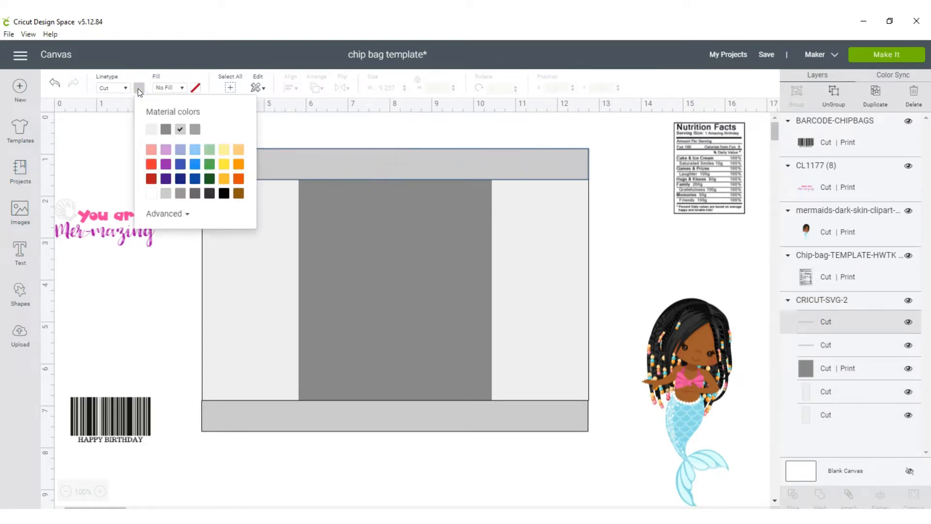
{"action": "left_click", "coordinate": [194, 166]}
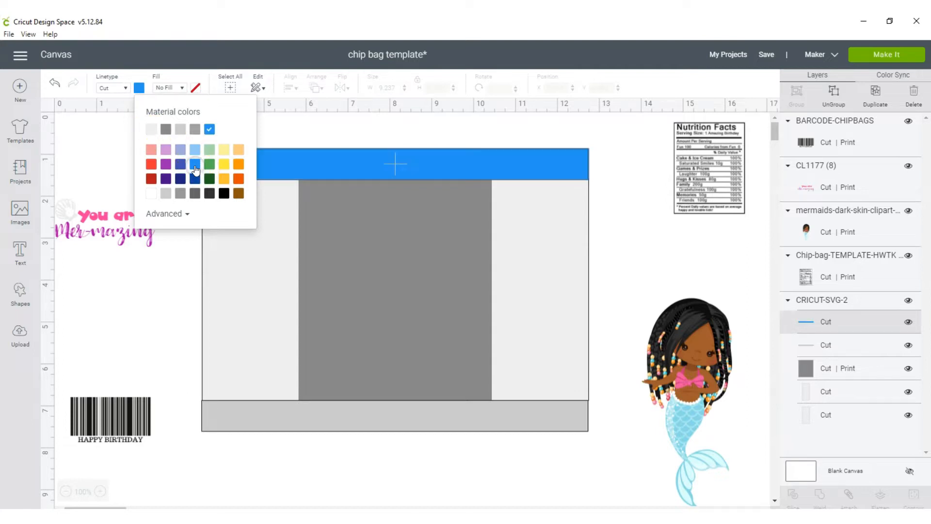
{"action": "left_click", "coordinate": [164, 89]}
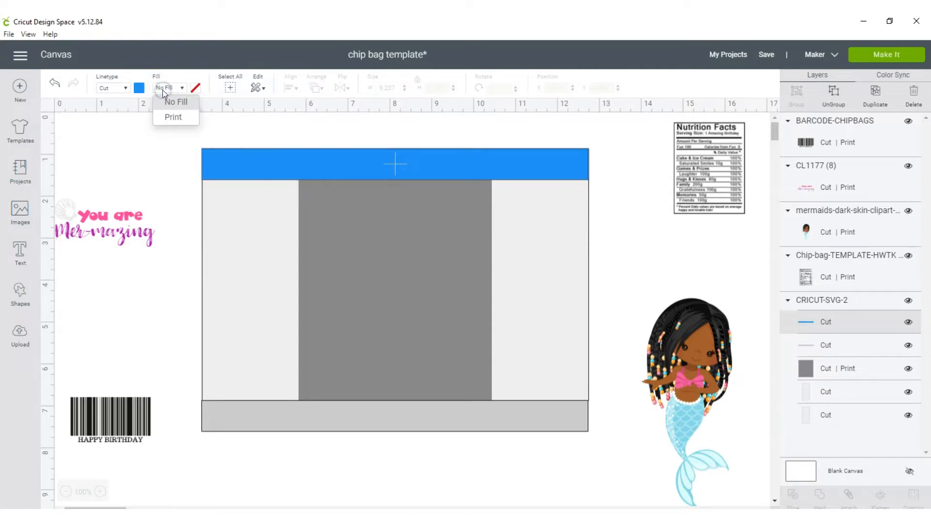
{"action": "left_click", "coordinate": [172, 120]}
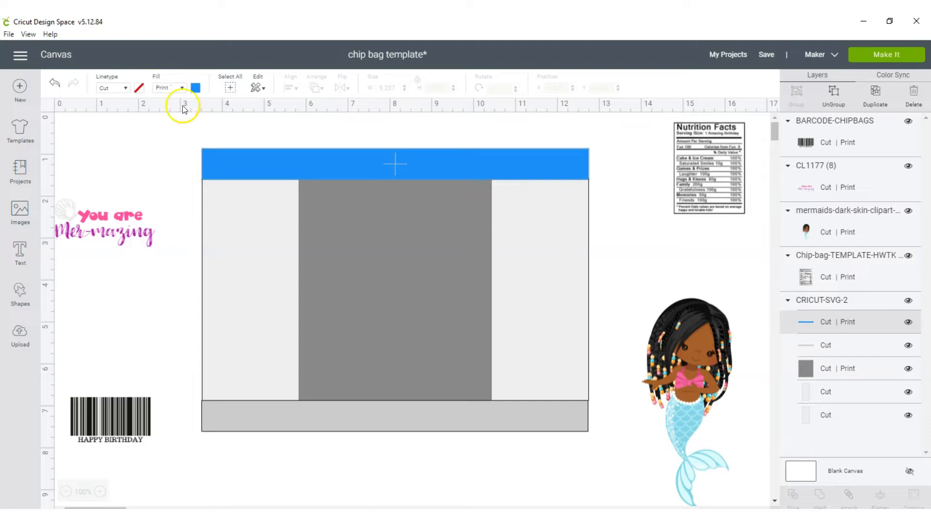
{"action": "left_click", "coordinate": [195, 87]}
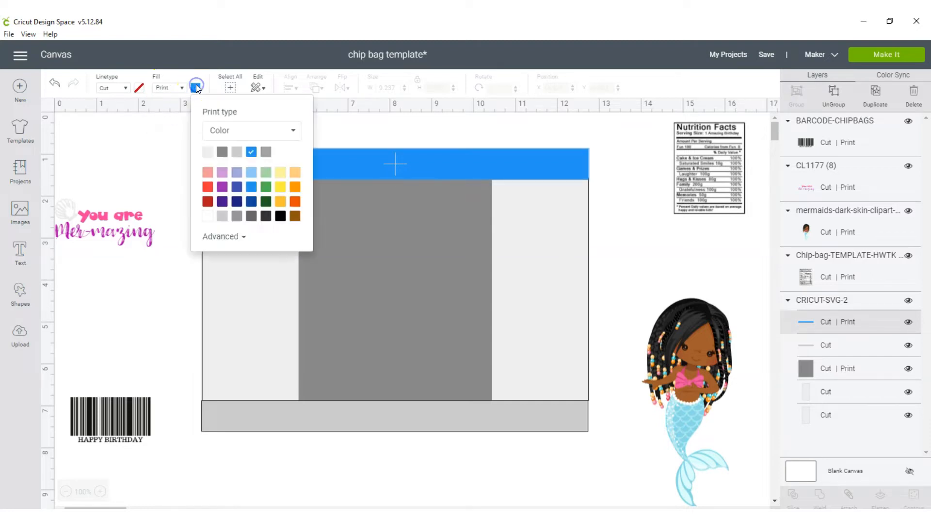
{"action": "left_click", "coordinate": [221, 128]}
{"action": "left_click", "coordinate": [225, 169]}
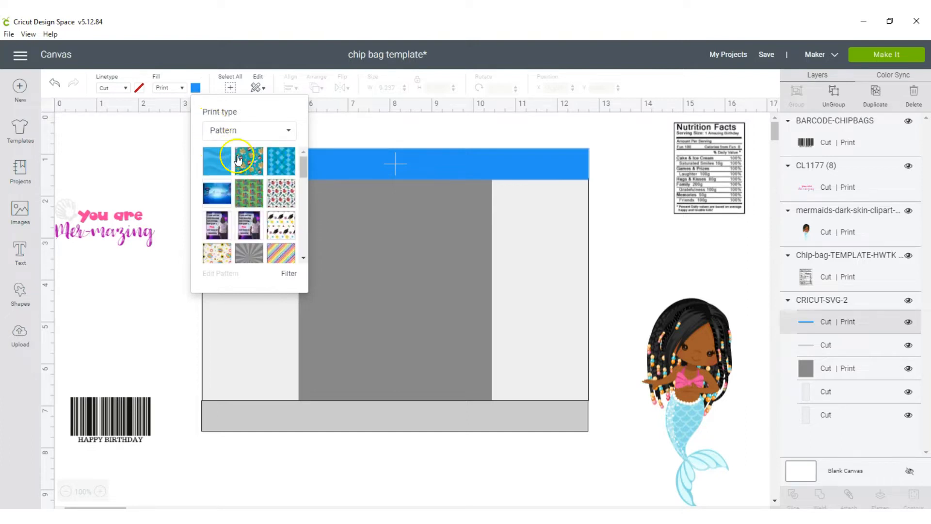
{"action": "left_click", "coordinate": [256, 166]}
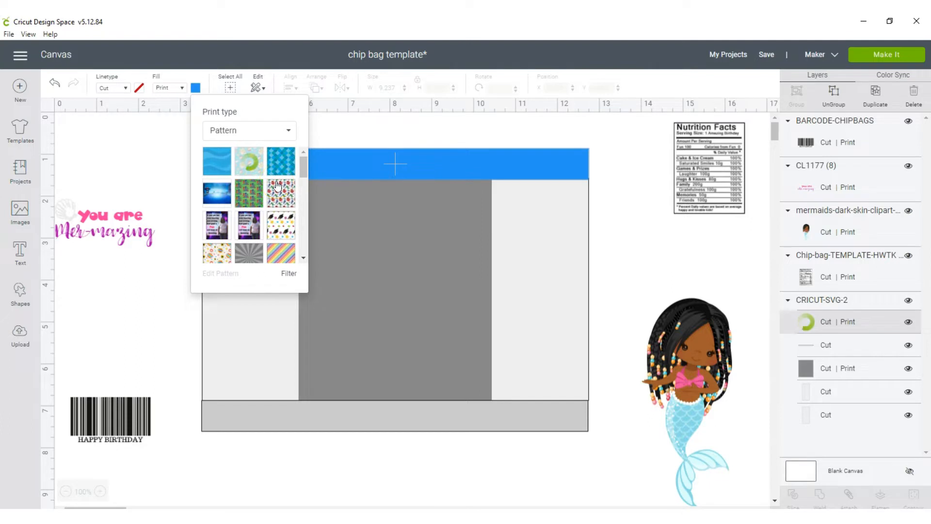
- Switch the template's bottom strip to a Print fill using the same teal gold-motif pattern as the top strip
{"action": "left_click", "coordinate": [832, 345]}
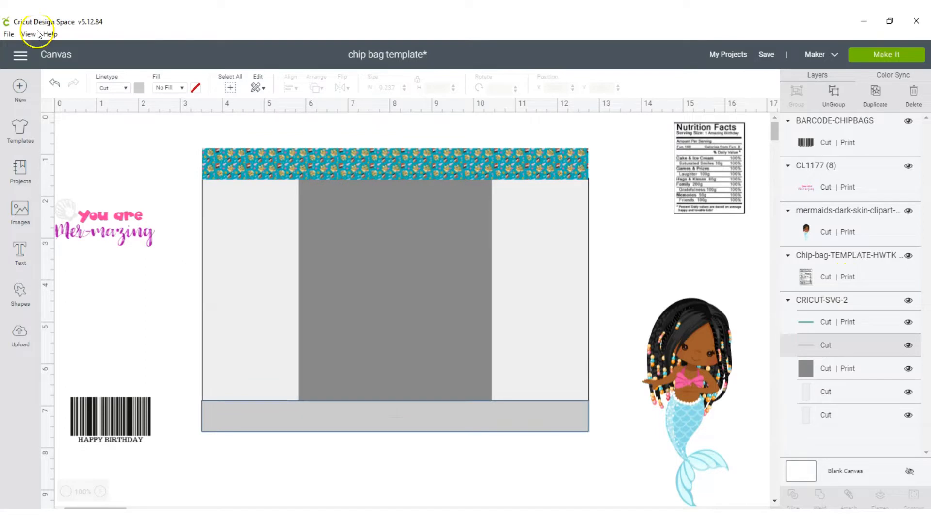
{"action": "left_click", "coordinate": [170, 88]}
{"action": "left_click", "coordinate": [162, 118]}
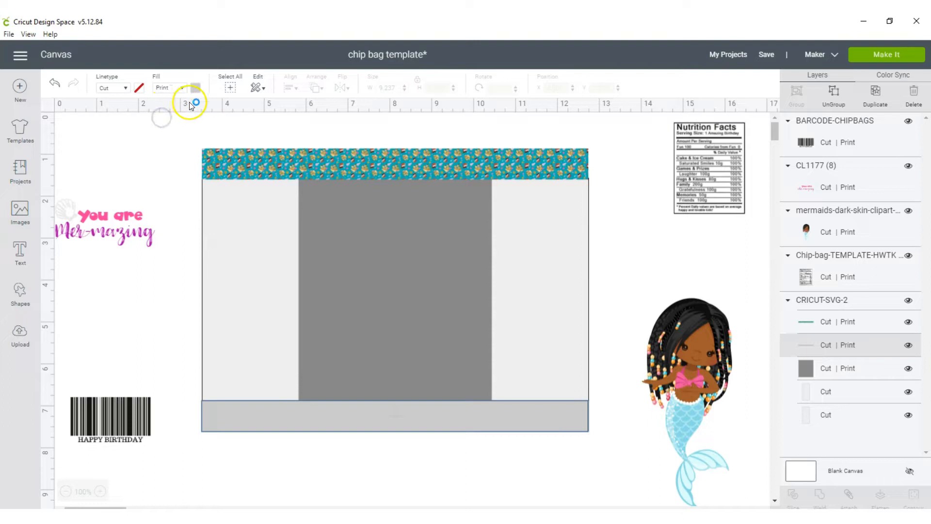
{"action": "left_click", "coordinate": [194, 87]}
{"action": "left_click", "coordinate": [217, 130]}
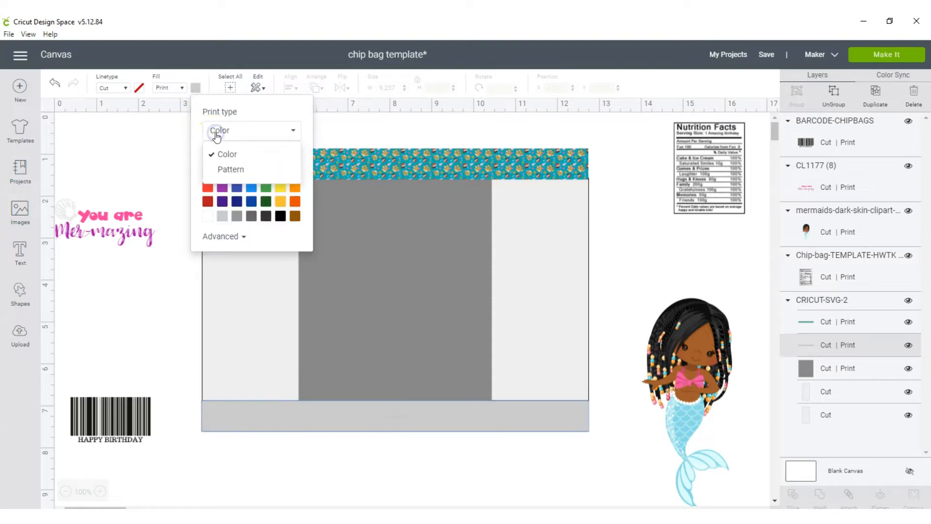
{"action": "left_click", "coordinate": [221, 169]}
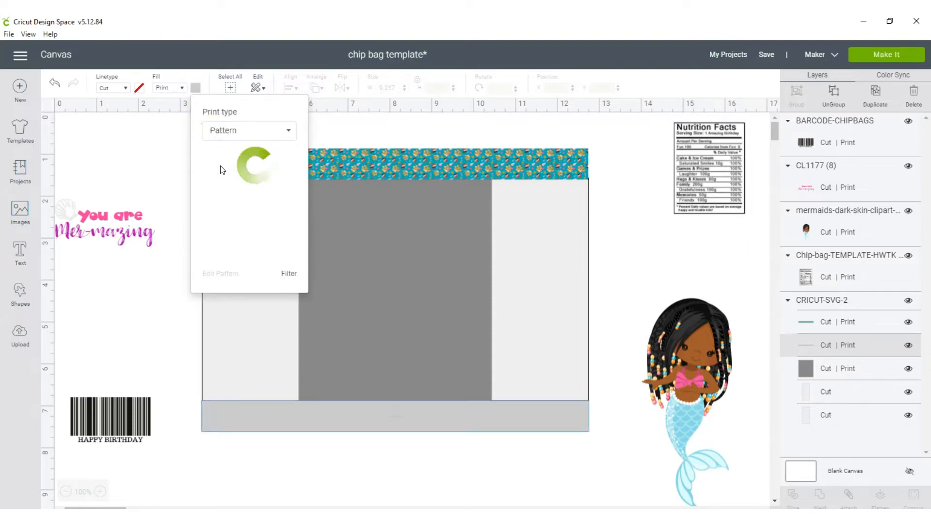
{"action": "left_click", "coordinate": [252, 161]}
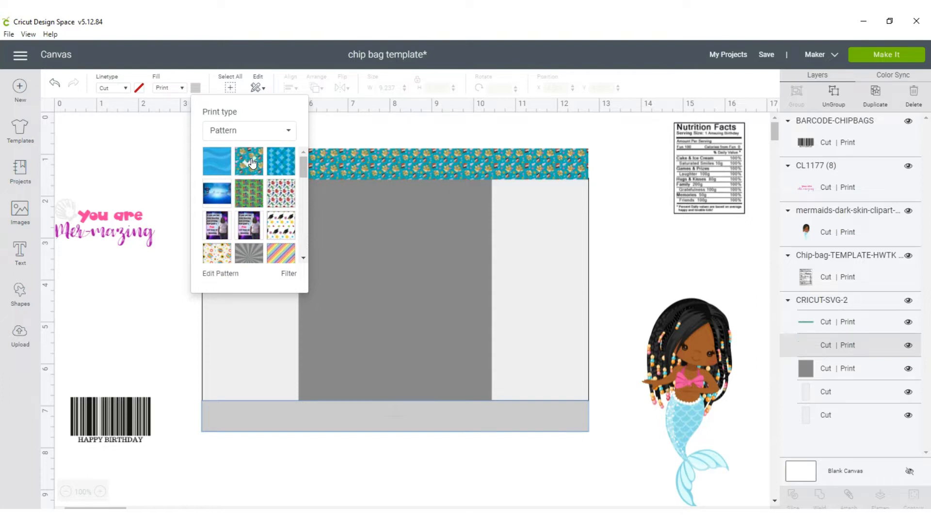
- Fill the template's center panel with the blue ocean wave pattern as its print type
{"action": "left_click", "coordinate": [805, 368]}
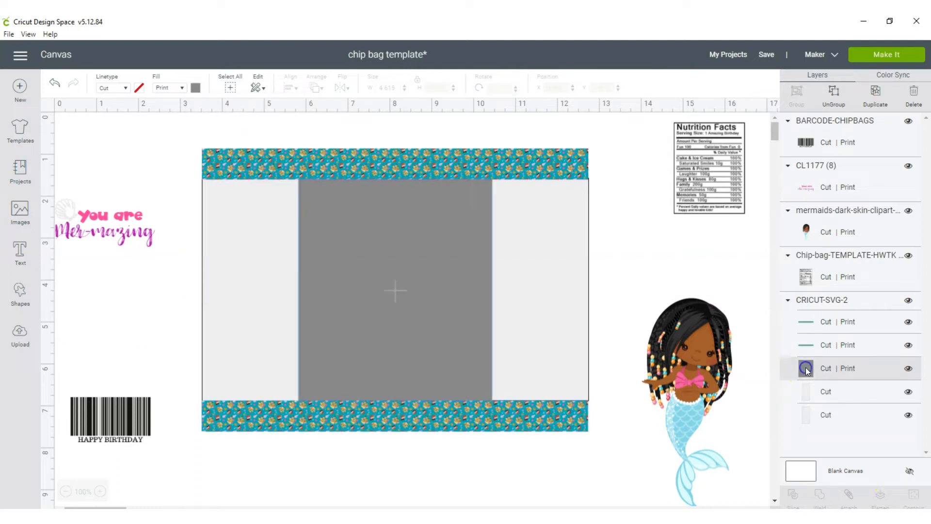
{"action": "left_click", "coordinate": [163, 89]}
{"action": "left_click", "coordinate": [170, 114]}
{"action": "left_click", "coordinate": [218, 129]}
{"action": "left_click", "coordinate": [223, 168]}
{"action": "left_click", "coordinate": [213, 162]}
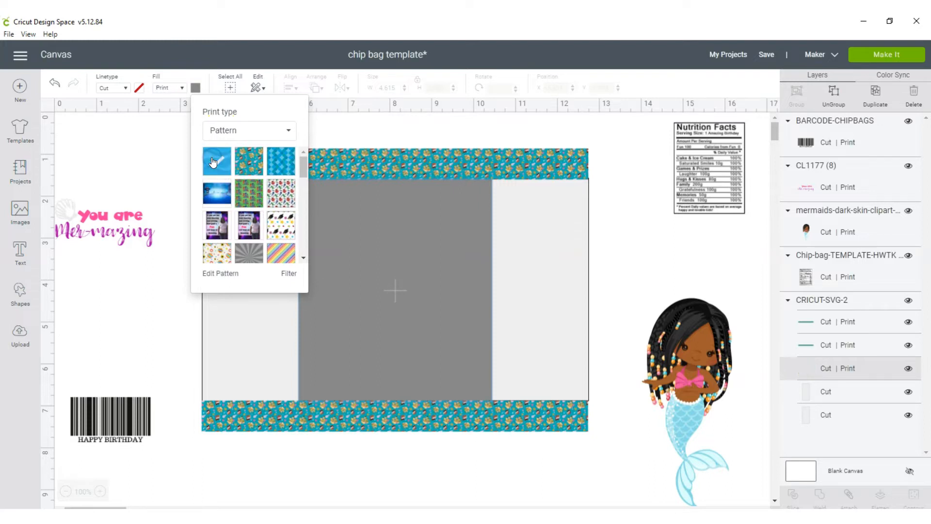
{"action": "left_click", "coordinate": [568, 214]}
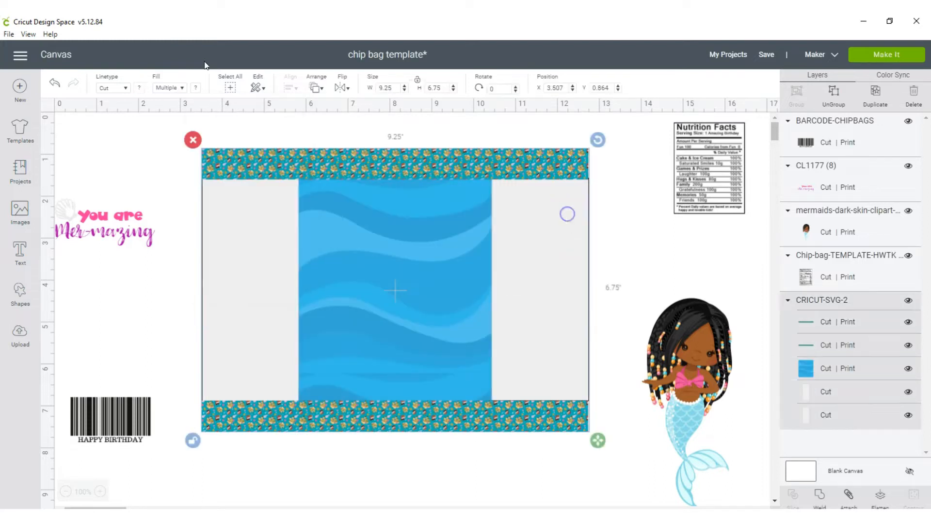
- Set the material color of both side panels of the template to bright blue
{"action": "left_click", "coordinate": [807, 388]}
{"action": "left_click", "coordinate": [139, 87]}
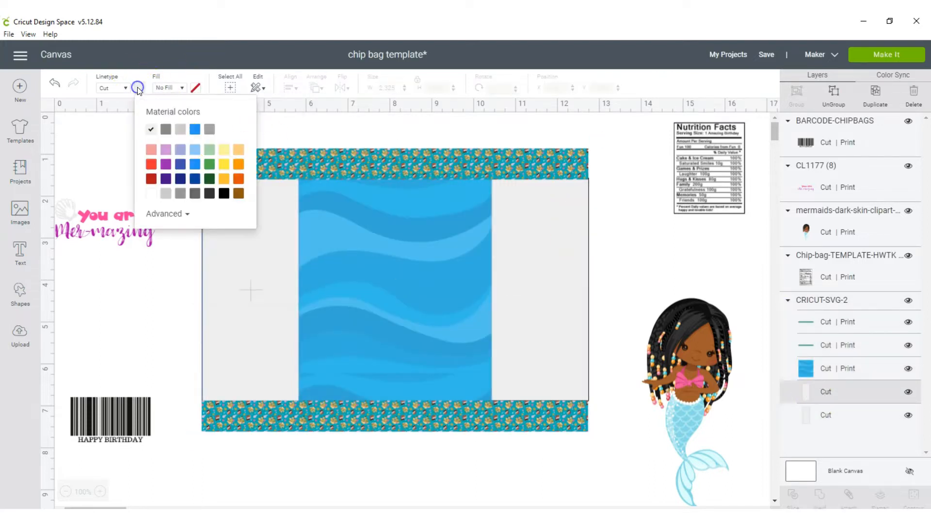
{"action": "left_click", "coordinate": [195, 130]}
{"action": "left_click", "coordinate": [548, 258]}
{"action": "left_click", "coordinate": [828, 413]}
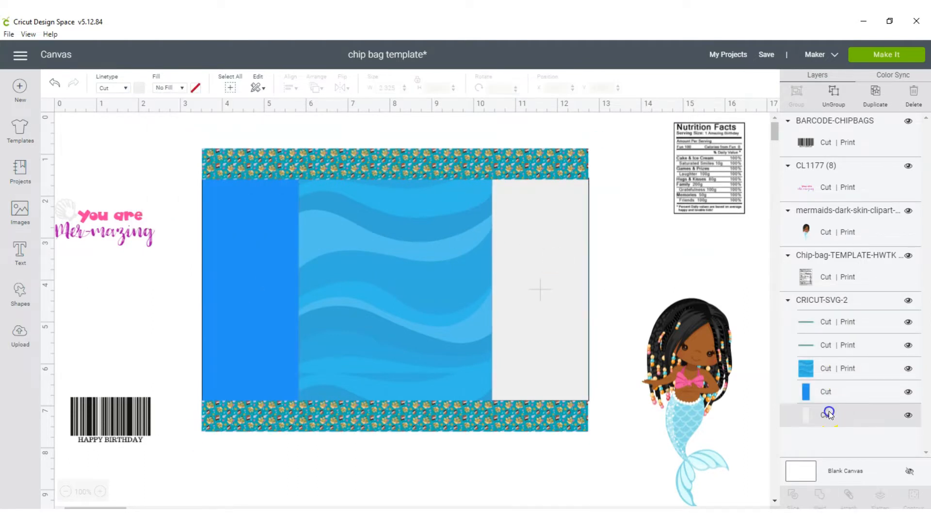
{"action": "left_click", "coordinate": [144, 90]}
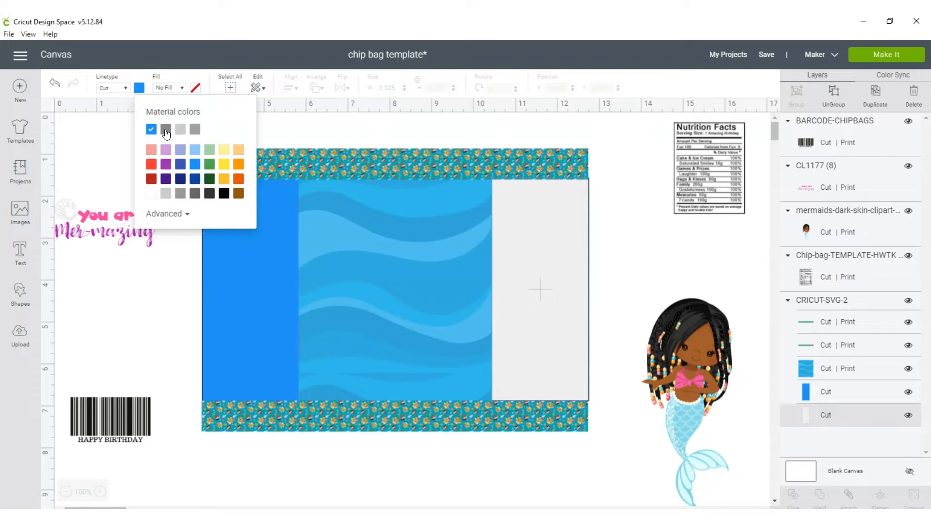
{"action": "left_click", "coordinate": [151, 129]}
- Place the Nutrition Facts label on the right side panel with the HAPPY BIRTHDAY barcode below it
{"action": "left_click_drag", "start_coordinate": [713, 186], "coordinate": [546, 249]}
{"action": "left_click_drag", "start_coordinate": [100, 423], "coordinate": [528, 347]}
- Move the "You are Mer-mazing" phrase onto the upper part of the center panel and enlarge it
{"action": "left_click_drag", "start_coordinate": [89, 229], "coordinate": [383, 232]}
{"action": "left_click_drag", "start_coordinate": [456, 254], "coordinate": [494, 284]}
{"action": "left_click_drag", "start_coordinate": [428, 224], "coordinate": [417, 219]}
- Move the mermaid onto the center panel, shrink it to fit, and position it near the panel's upper edge
{"action": "left_click_drag", "start_coordinate": [625, 381], "coordinate": [359, 333]}
{"action": "left_click_drag", "start_coordinate": [477, 442], "coordinate": [437, 401]}
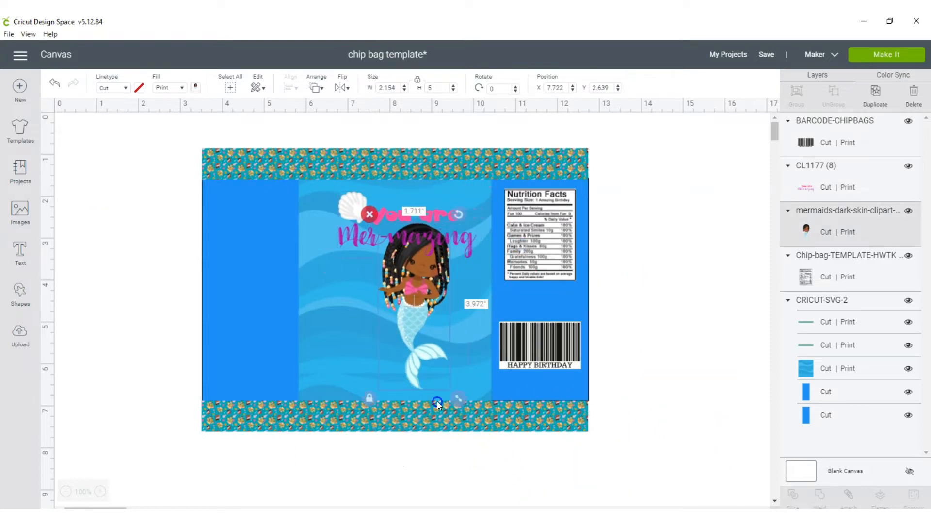
{"action": "left_click_drag", "start_coordinate": [446, 232], "coordinate": [434, 194]}
- Reposition the "You are Mer-mazing" phrase beneath the mermaid's tail and shrink it to fit the center panel
{"action": "left_click_drag", "start_coordinate": [426, 245], "coordinate": [412, 392]}
{"action": "left_click_drag", "start_coordinate": [475, 411], "coordinate": [452, 398]}
{"action": "left_click_drag", "start_coordinate": [411, 373], "coordinate": [440, 355]}
{"action": "left_click", "coordinate": [408, 265]}
{"action": "left_click", "coordinate": [412, 385]}
- Add a three-line text reading "Thank you / for coming to / my party!" to the canvas
{"action": "left_click", "coordinate": [20, 250]}
{"action": "type", "text": "Thank"}
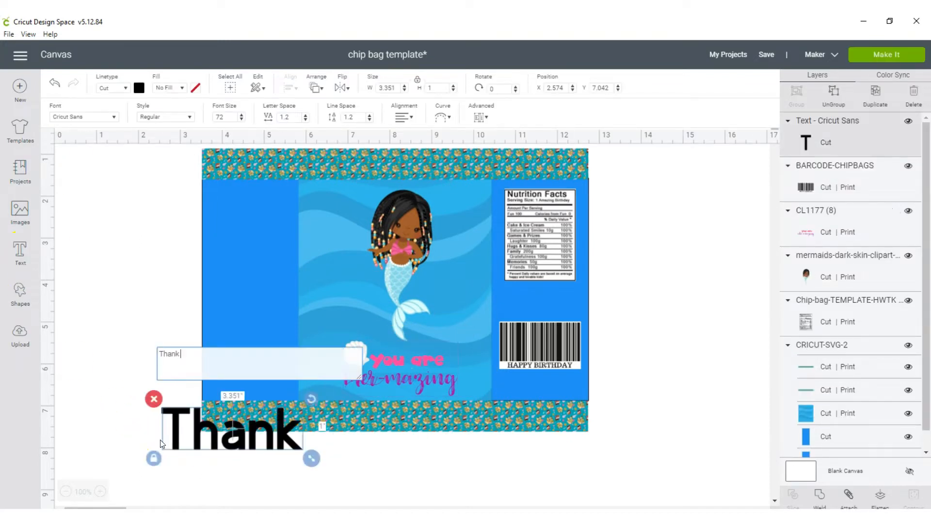
{"action": "type", "text": " you"}
{"action": "key", "text": "Return"}
{"action": "type", "text": "for coming to"}
{"action": "key", "text": "Return"}
{"action": "type", "text": "my party!"}
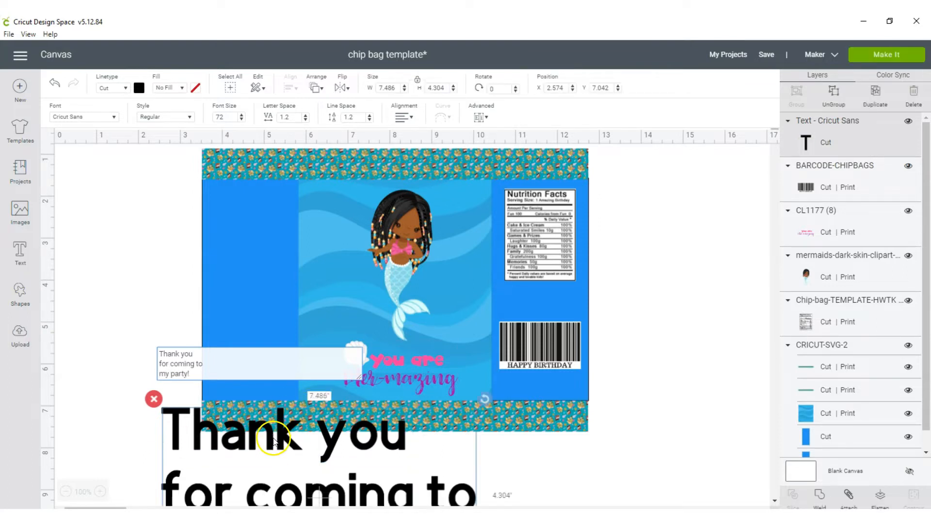
{"action": "left_click", "coordinate": [333, 429]}
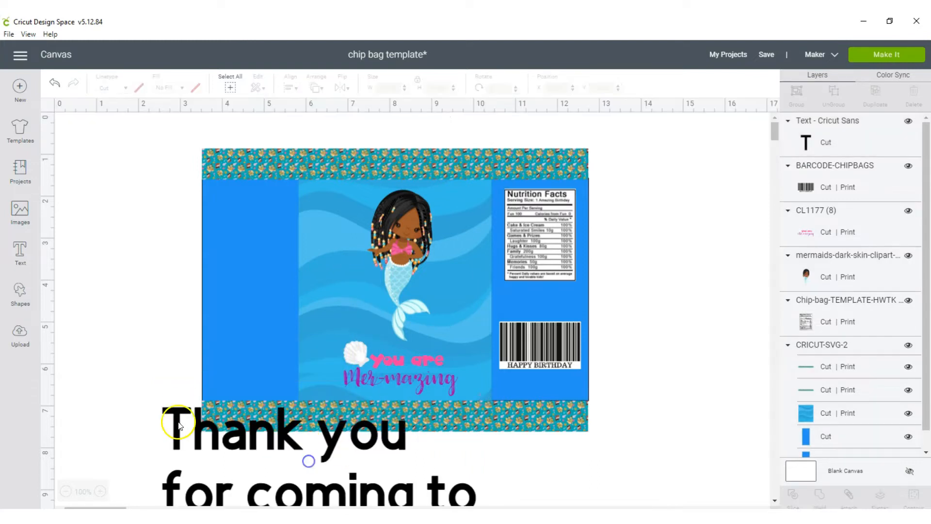
- Set the thank-you text's width to 3 inches
{"action": "left_click", "coordinate": [176, 439]}
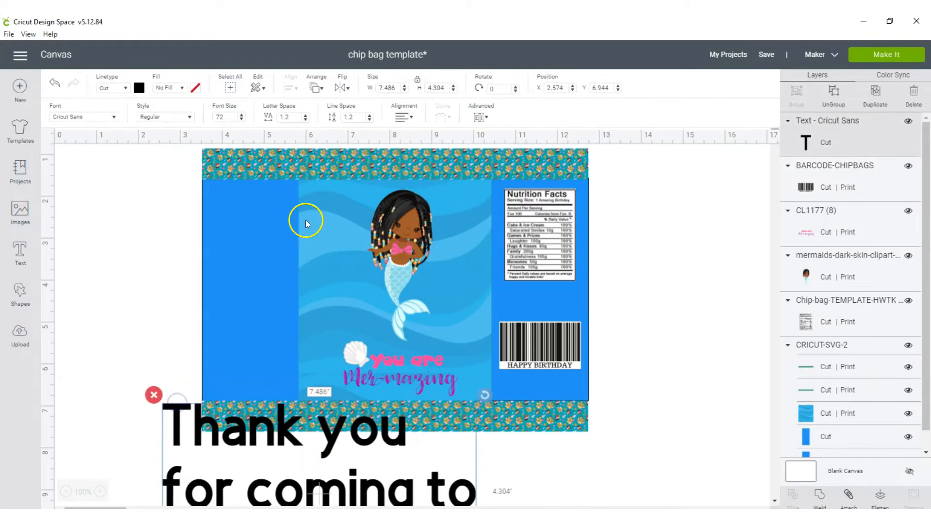
{"action": "left_click", "coordinate": [367, 92]}
{"action": "type", "text": "3"}
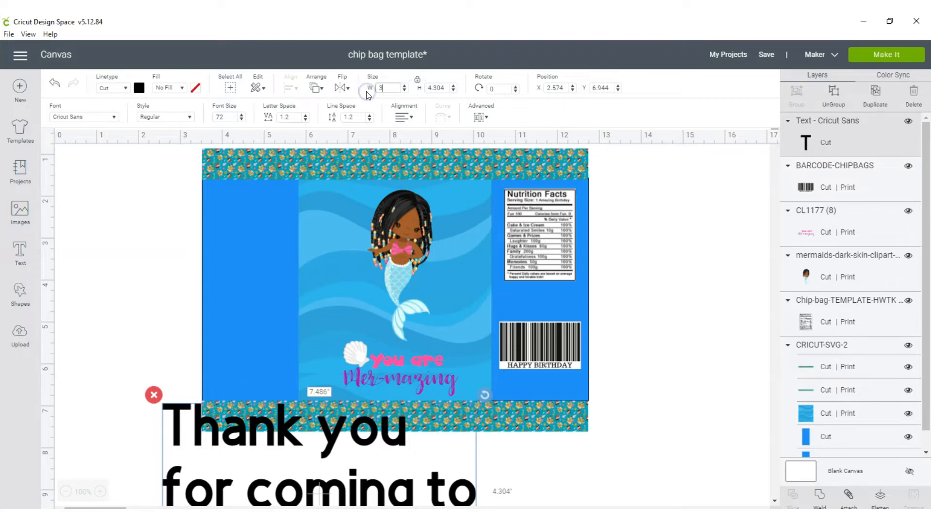
{"action": "key", "text": "Return"}
{"action": "left_click", "coordinate": [239, 359]}
{"action": "left_click", "coordinate": [93, 435]}
{"action": "left_click", "coordinate": [209, 422]}
- Move the thank-you text onto the left side panel, shrink it to 1.75 inches wide, and position it near the panel's top
{"action": "left_click_drag", "start_coordinate": [209, 423], "coordinate": [263, 236]}
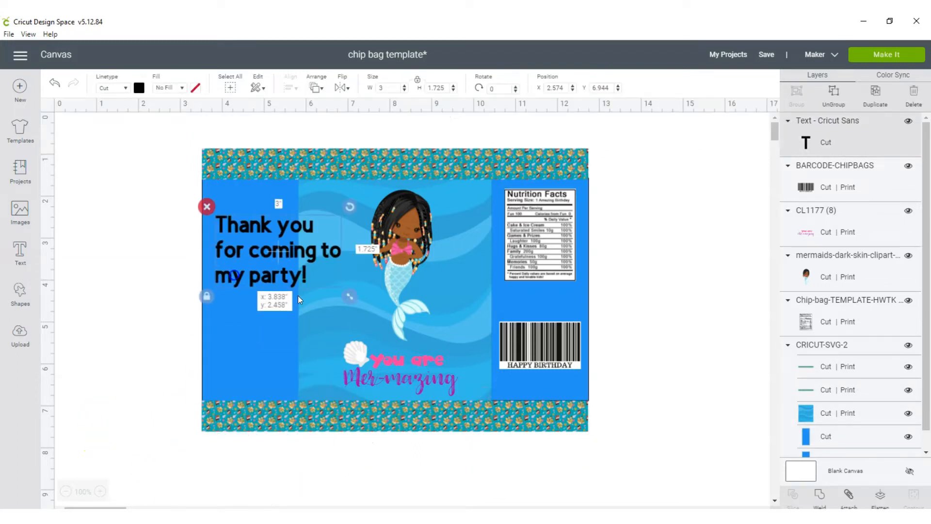
{"action": "left_click_drag", "start_coordinate": [347, 294], "coordinate": [301, 284]}
{"action": "left_click", "coordinate": [275, 237]}
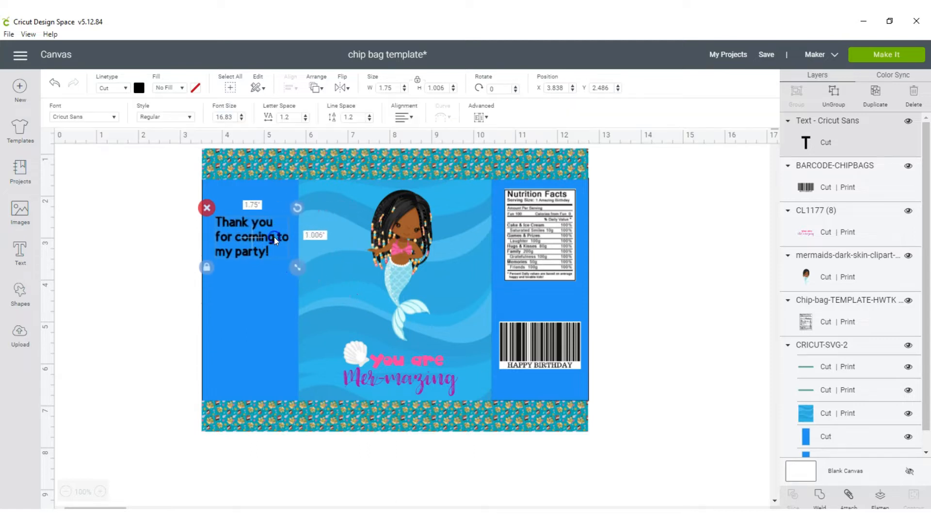
{"action": "left_click_drag", "start_coordinate": [258, 229], "coordinate": [258, 205]}
{"action": "left_click", "coordinate": [154, 324]}
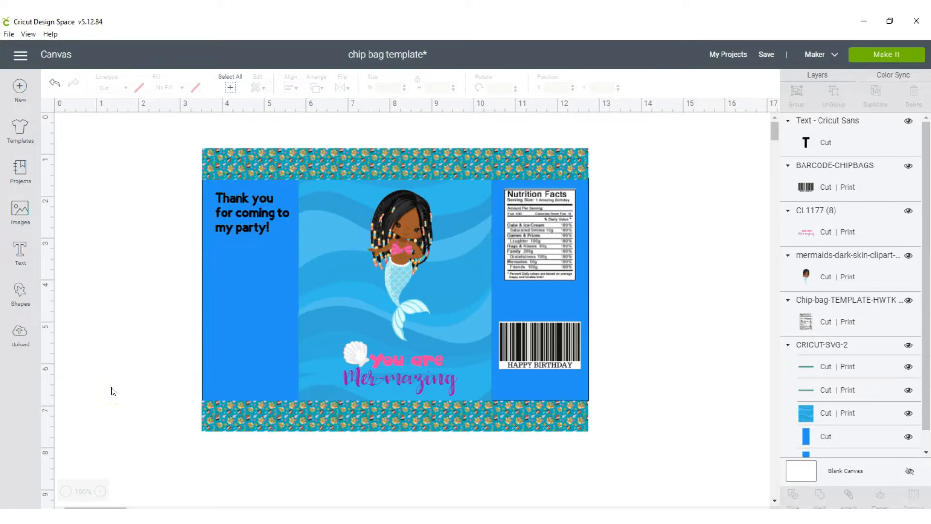
- Group and attach all the chip bag elements, and flatten them into one printable image
{"action": "left_click_drag", "start_coordinate": [158, 142], "coordinate": [603, 445]}
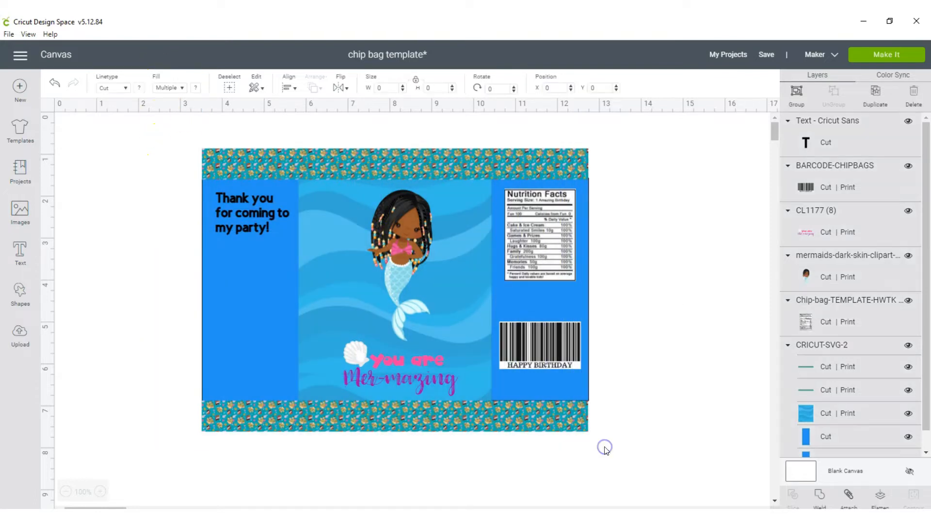
{"action": "left_click", "coordinate": [795, 106]}
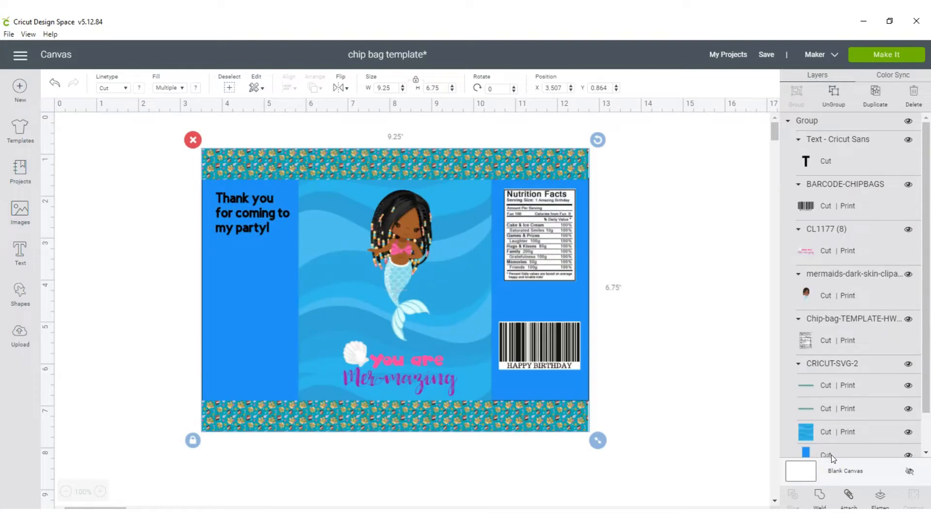
{"action": "left_click", "coordinate": [848, 494]}
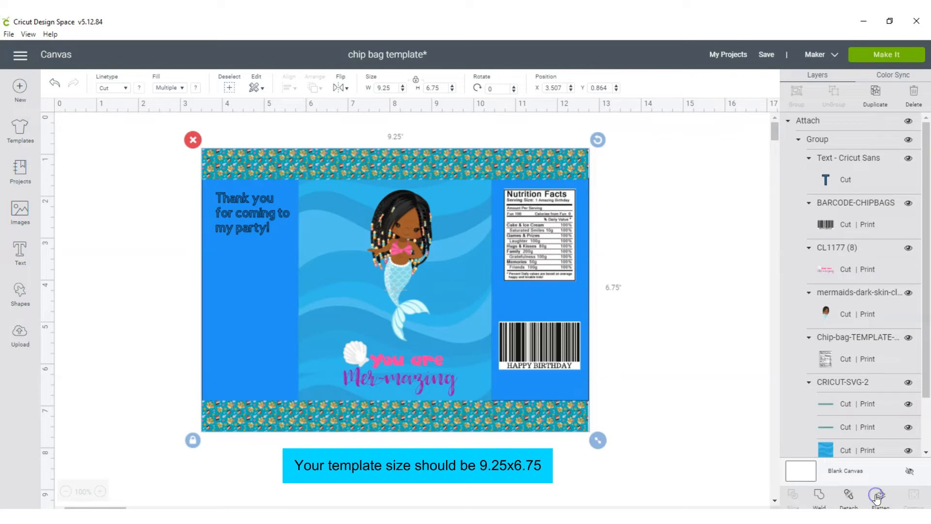
{"action": "left_click", "coordinate": [879, 496]}
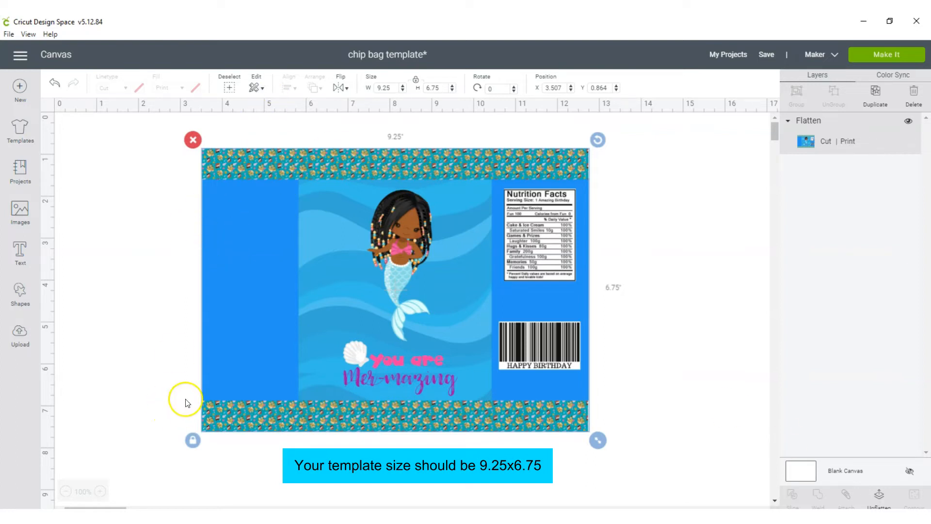
- Restore the separate design layers and set the thank-you text's fill to Print
{"action": "left_click_drag", "start_coordinate": [336, 165], "coordinate": [309, 166]}
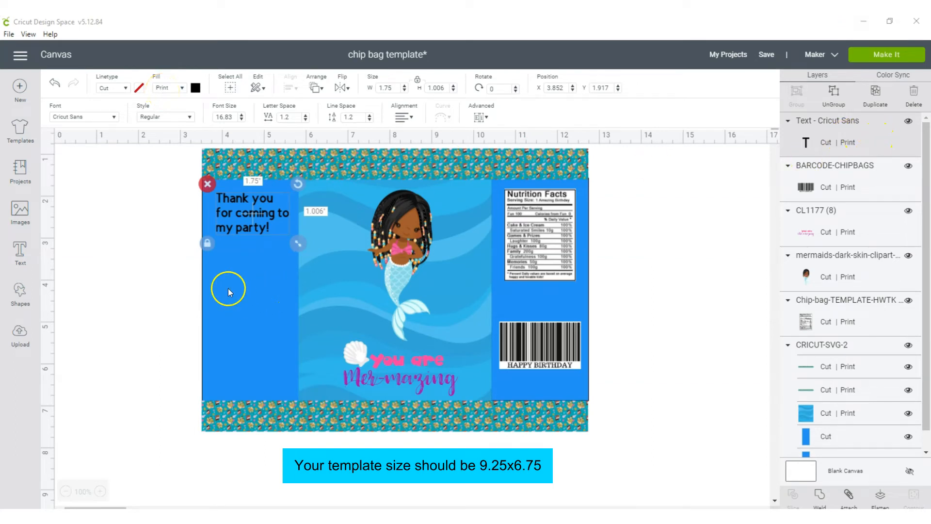
{"action": "left_click", "coordinate": [137, 204]}
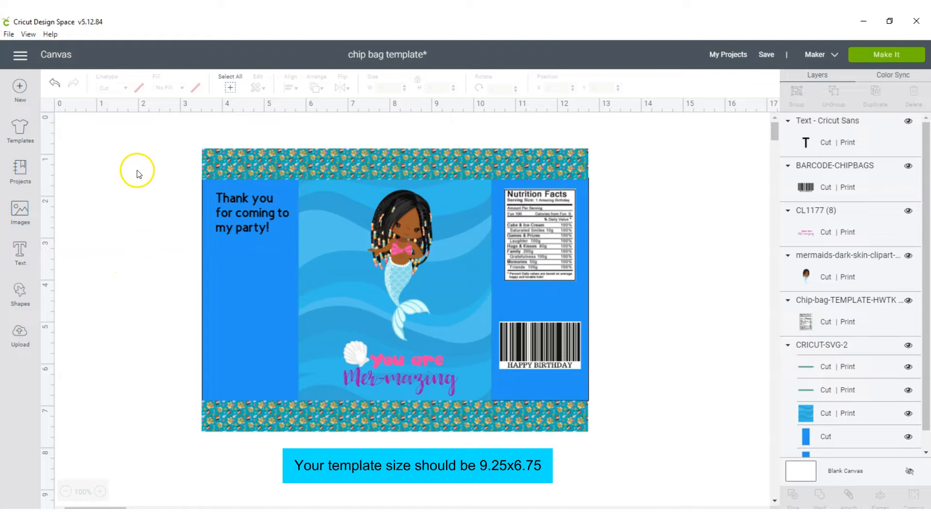
- Group and attach the whole 9.25 x 6.75 inch chip bag design with its thank-you text, and flatten it again for Print Then Cut
{"action": "left_click_drag", "start_coordinate": [152, 160], "coordinate": [614, 478]}
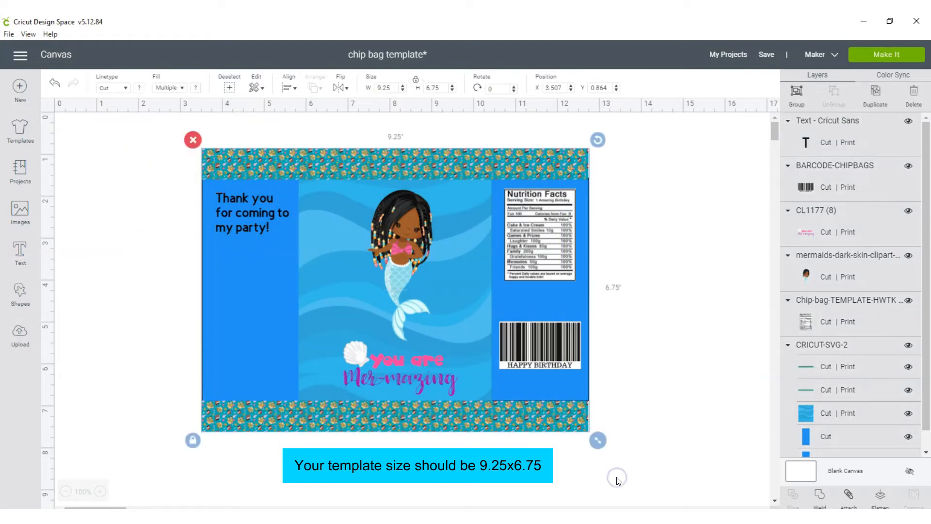
{"action": "left_click", "coordinate": [796, 97]}
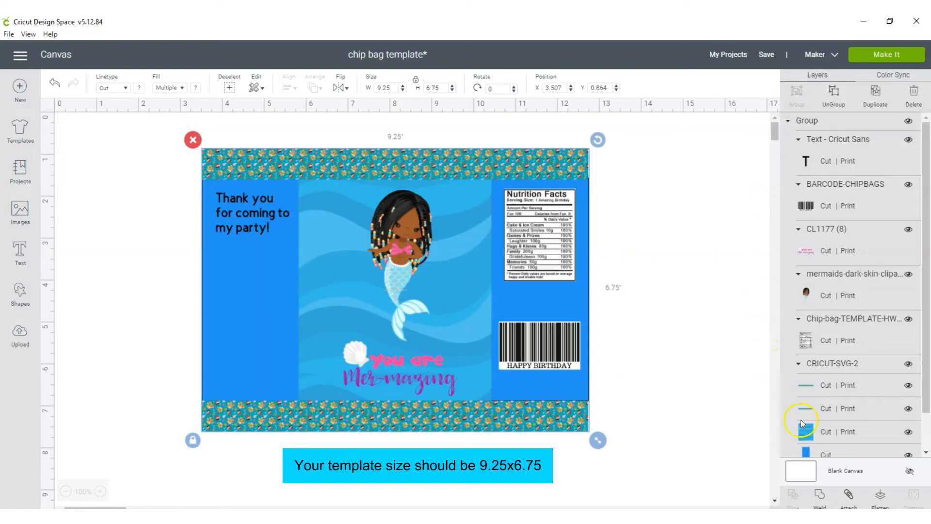
{"action": "left_click", "coordinate": [848, 499]}
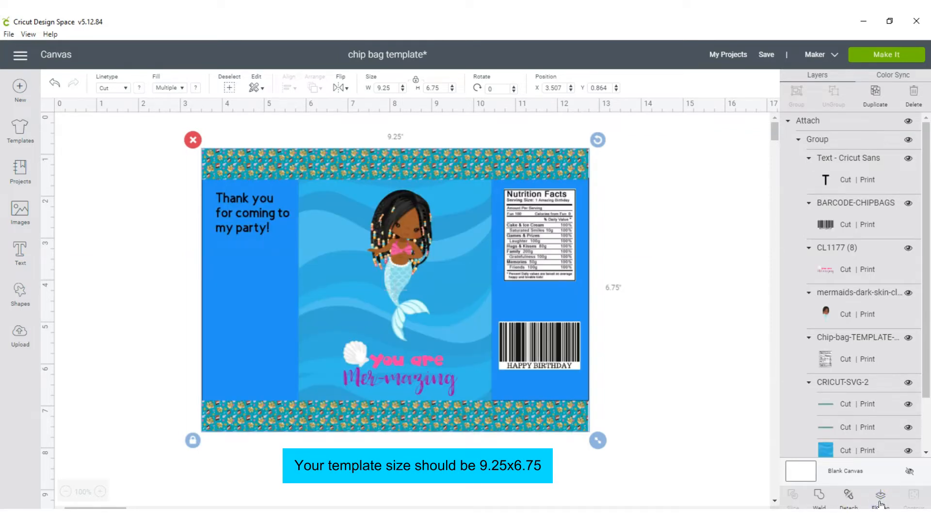
{"action": "left_click", "coordinate": [880, 500]}
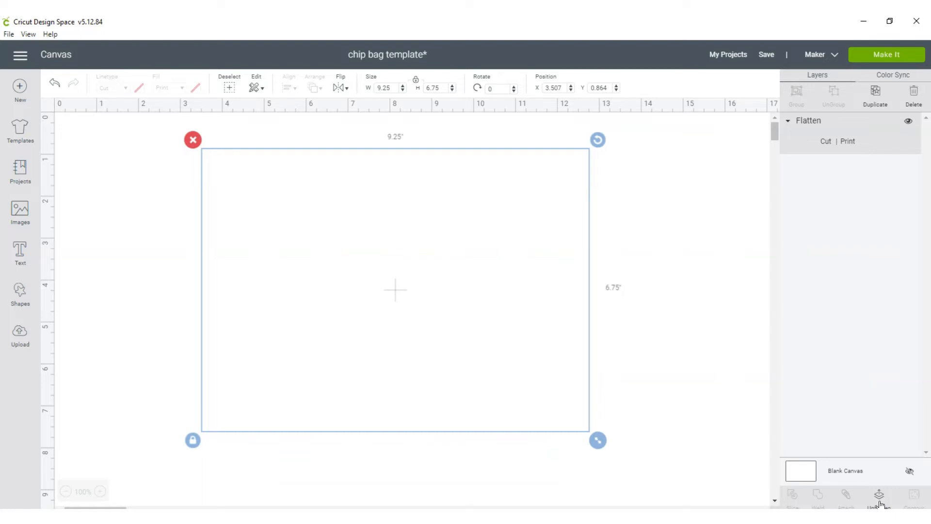
{"action": "left_click", "coordinate": [896, 407]}
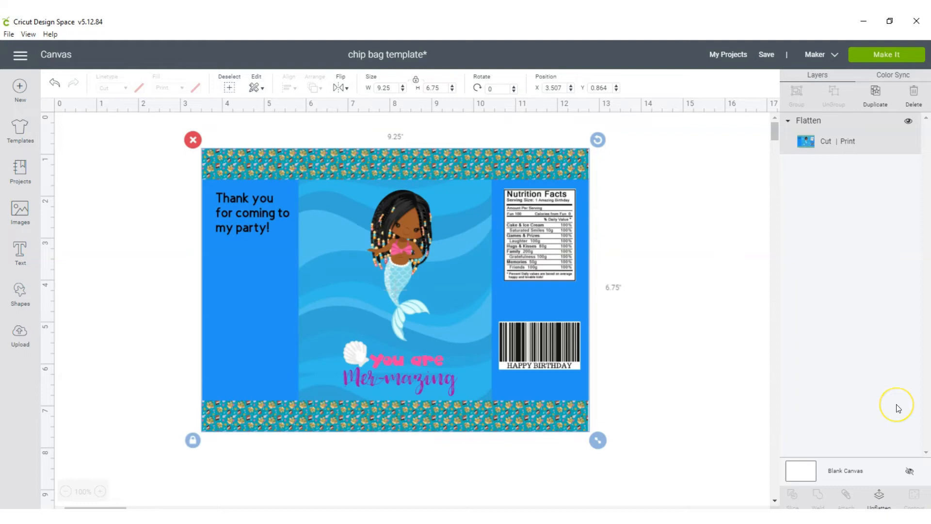
- Send the flattened chip bag through mat preparation to print setup, and start the print with Use System Dialog enabled and Add Bleed off
{"action": "left_click", "coordinate": [880, 71]}
{"action": "left_click", "coordinate": [879, 60]}
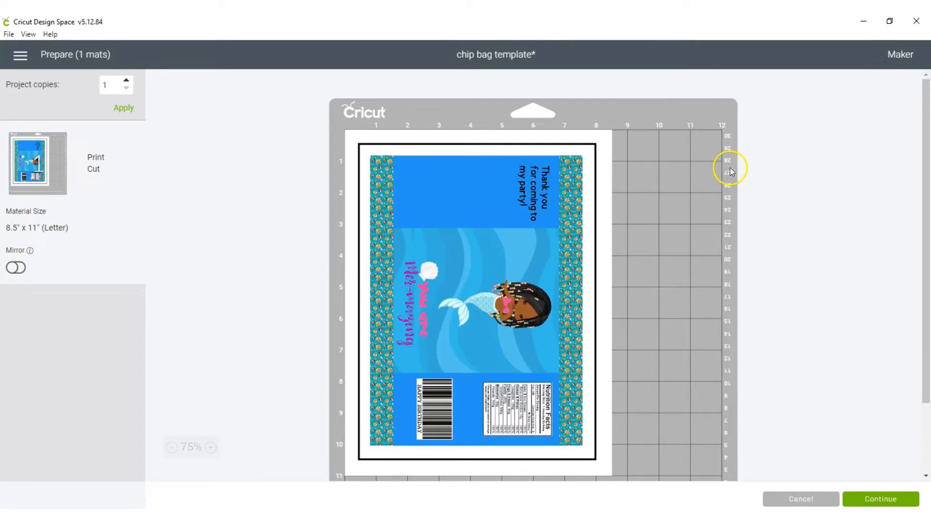
{"action": "left_click", "coordinate": [869, 499]}
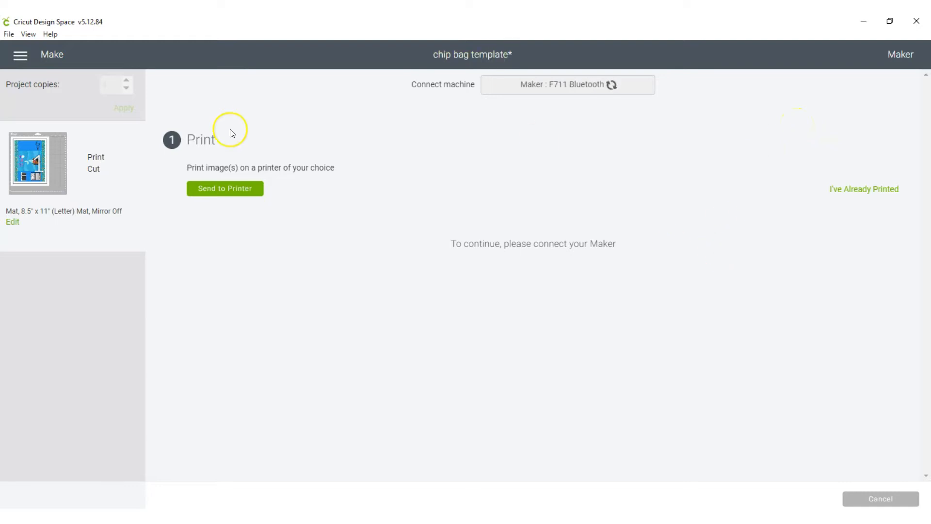
{"action": "left_click", "coordinate": [218, 191]}
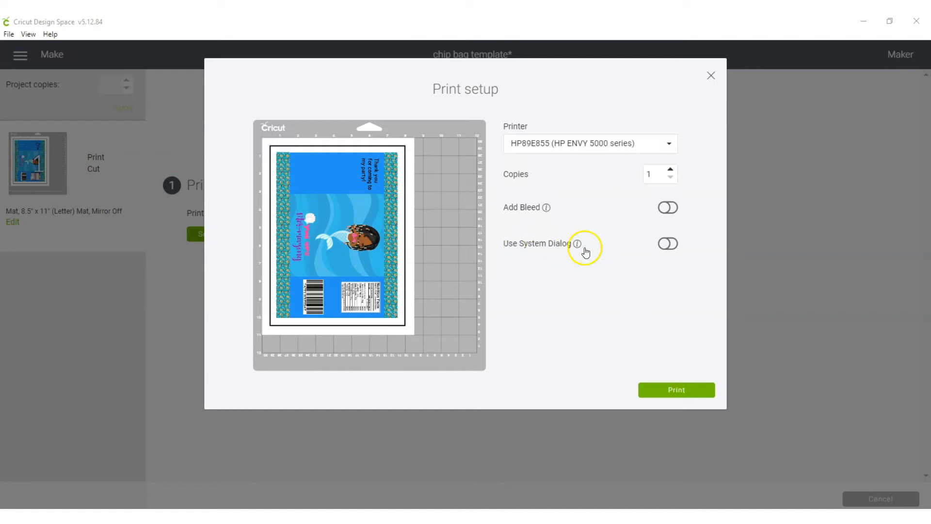
{"action": "left_click", "coordinate": [669, 245]}
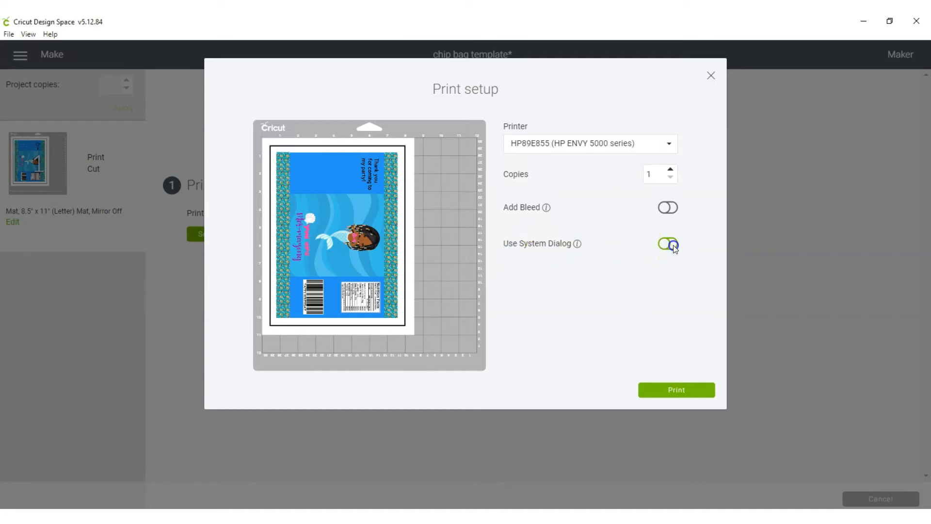
{"action": "left_click", "coordinate": [662, 388]}
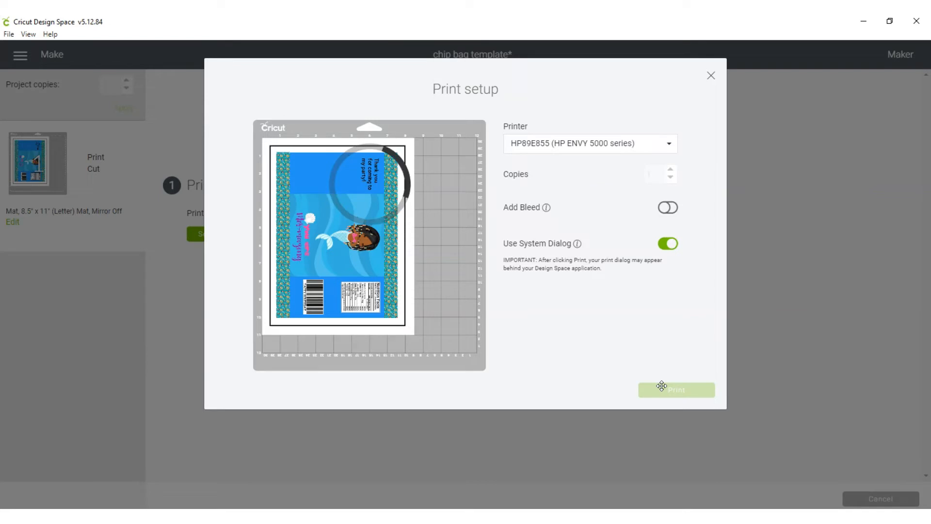
- Set the printer preferences to HP Photo Papers and Best print quality, and print the chip bag
{"action": "left_click", "coordinate": [234, 137]}
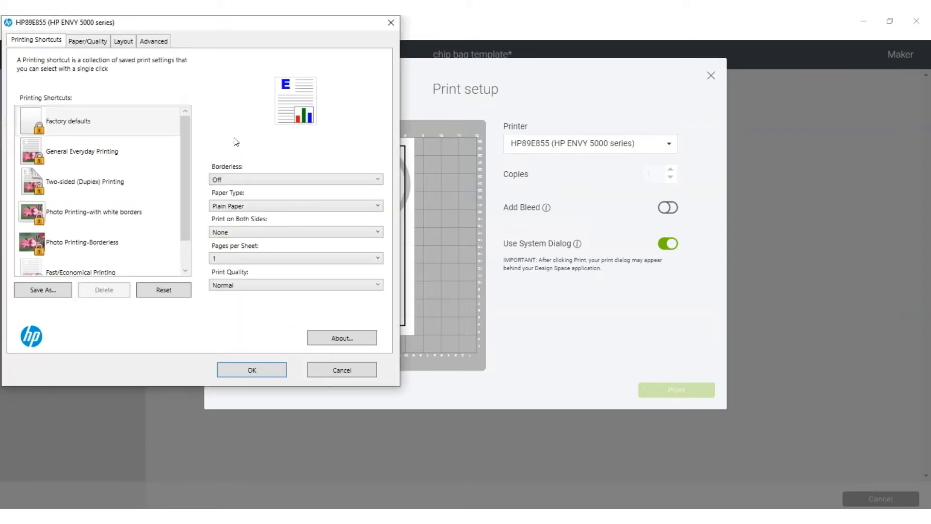
{"action": "left_click", "coordinate": [218, 206]}
{"action": "left_click", "coordinate": [223, 230]}
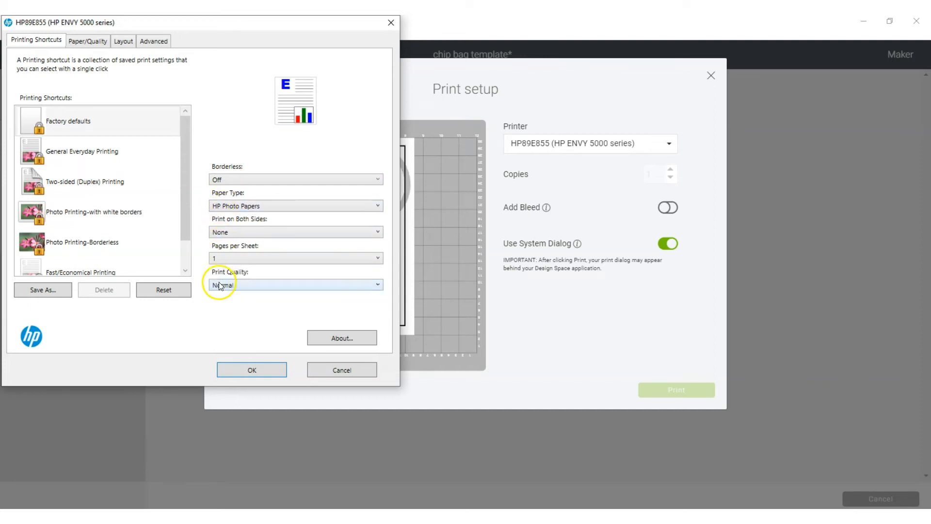
{"action": "left_click", "coordinate": [221, 286]}
{"action": "left_click", "coordinate": [219, 319]}
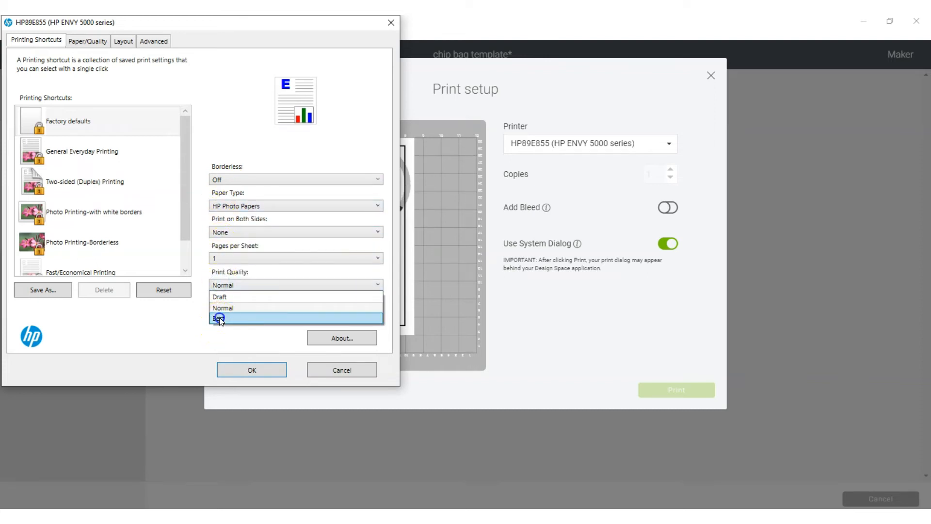
{"action": "left_click", "coordinate": [231, 369]}
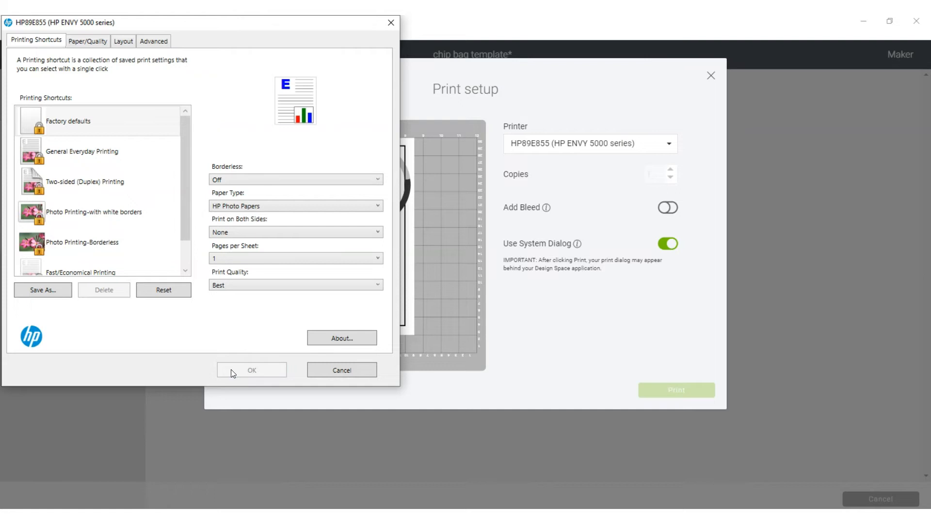
{"action": "left_click", "coordinate": [207, 258]}
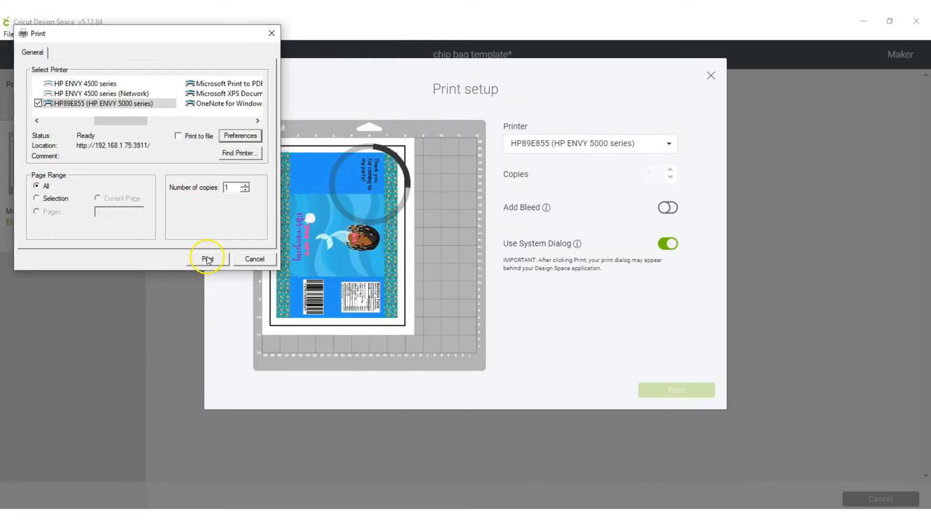
{"action": "left_click", "coordinate": [207, 258]}
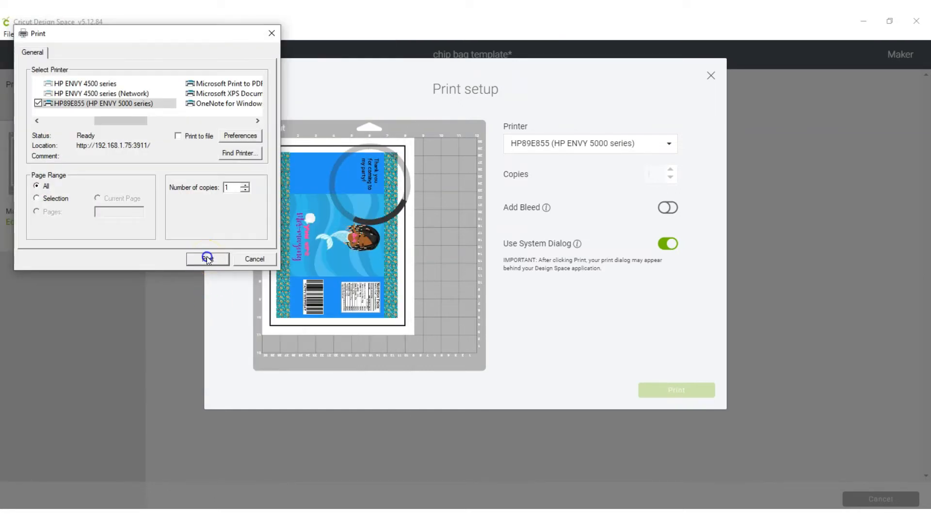